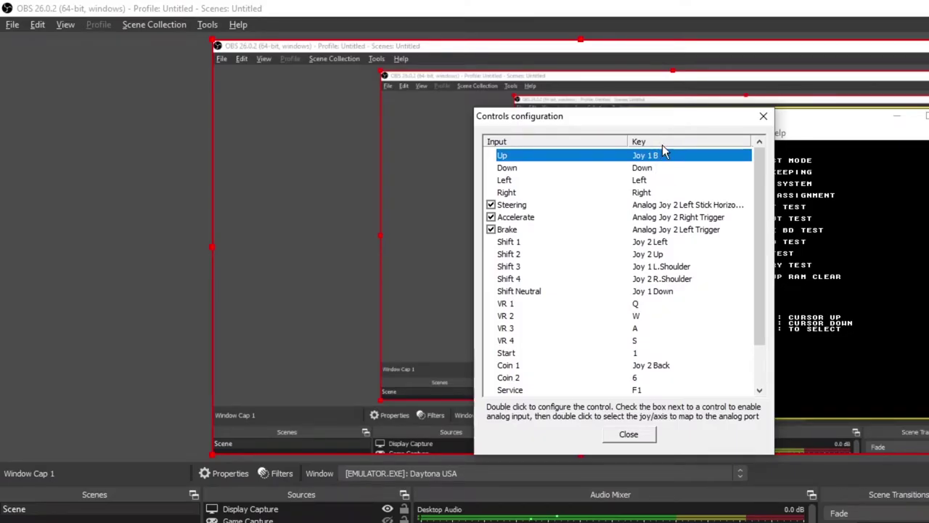
- Assign the A key to the Up control
double_click(659, 157)
key("a")
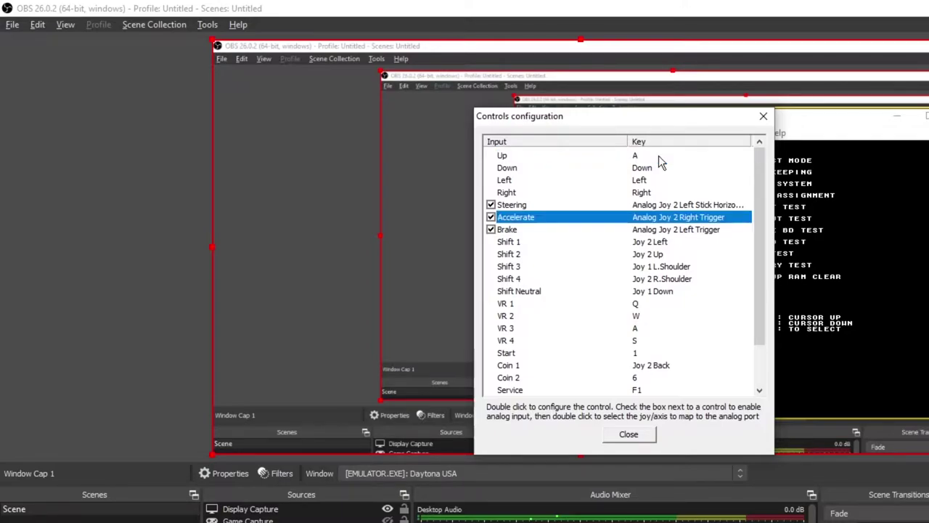
left_click(659, 167)
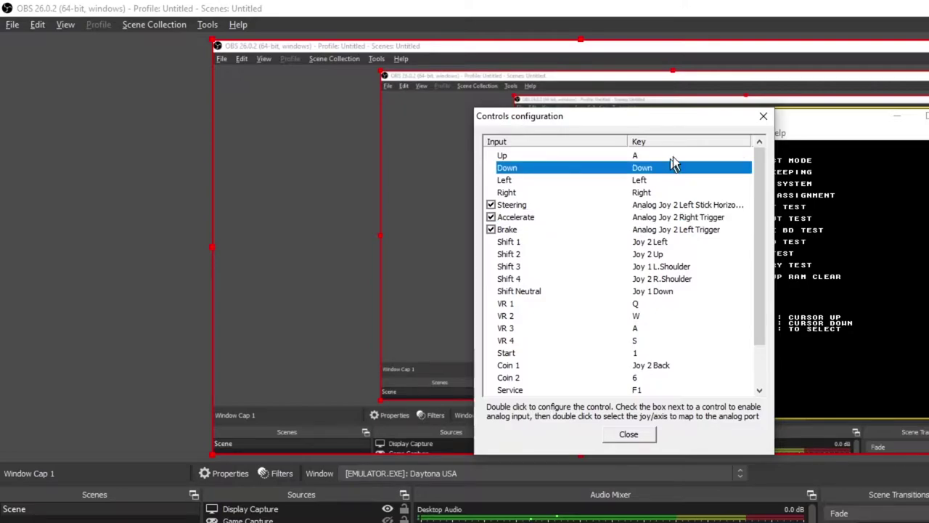
left_click(666, 157)
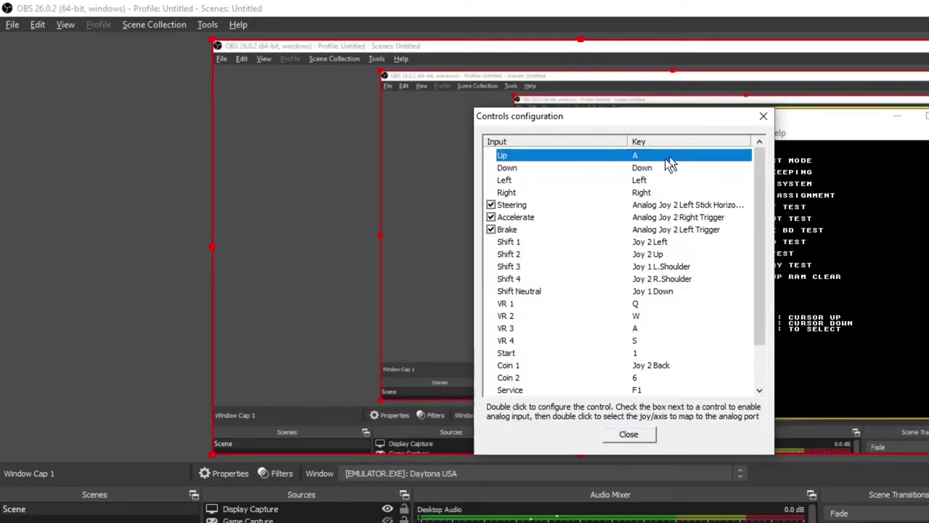
- Review the analog device and axis settings of the Steering control
left_click(658, 206)
double_click(659, 209)
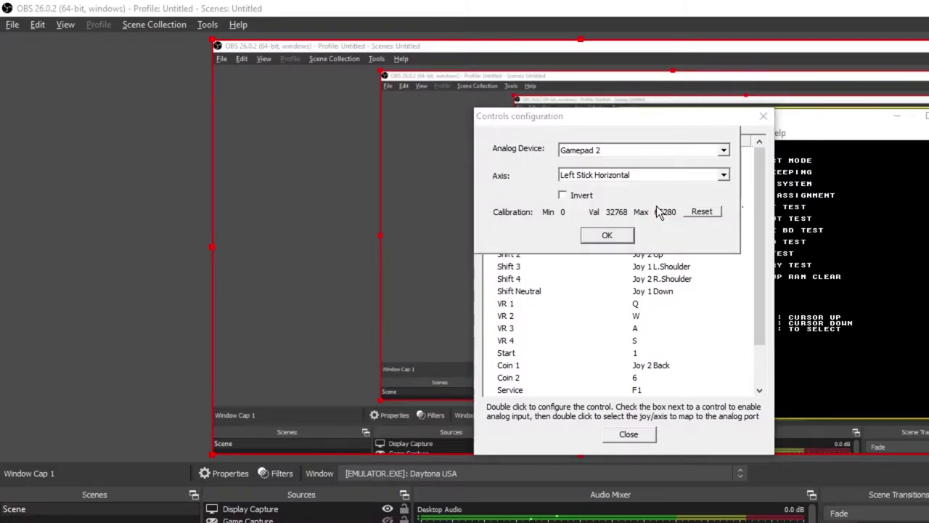
left_click(585, 233)
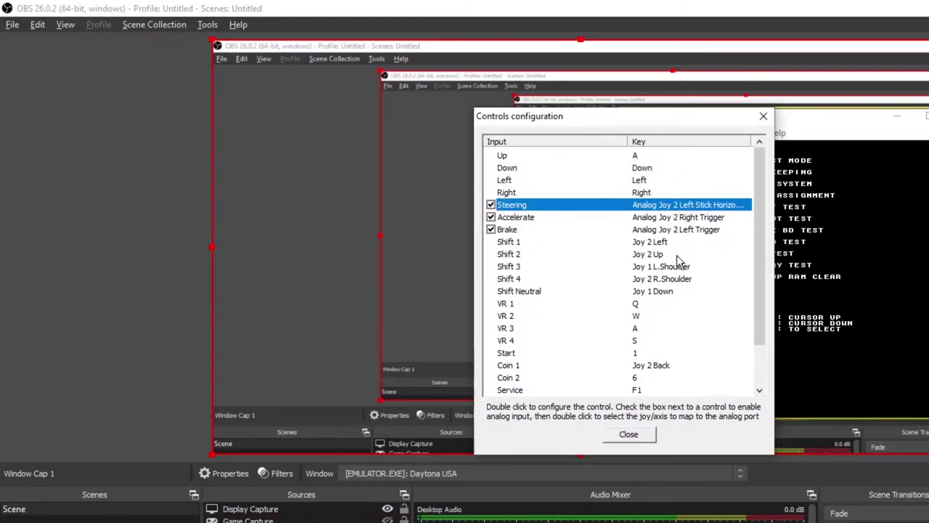
- Assign the gamepad button Joy 1 X to the Up control
left_click_drag(583, 115, 637, 106)
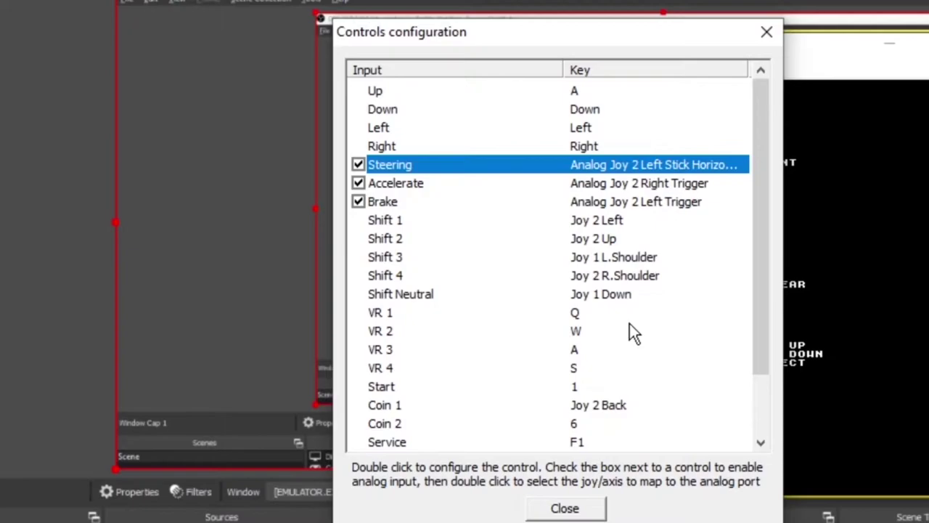
double_click(584, 91)
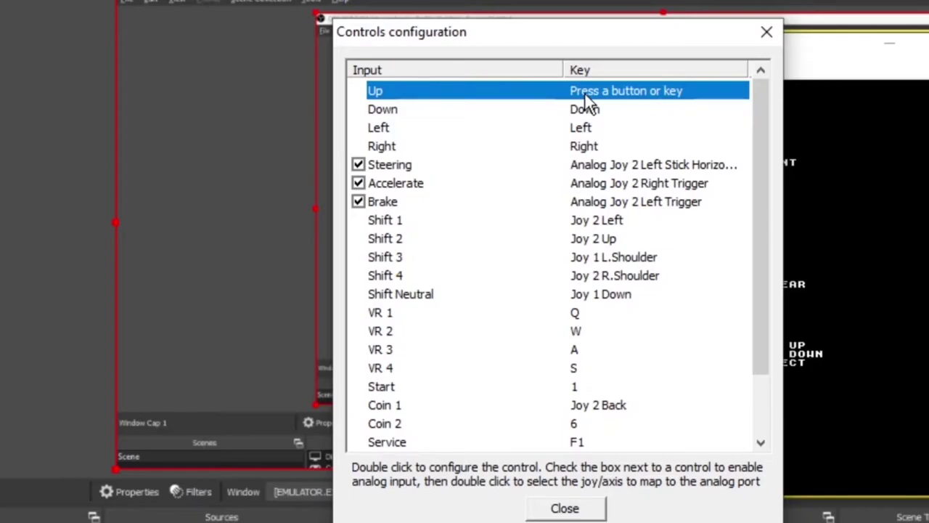
key("x")
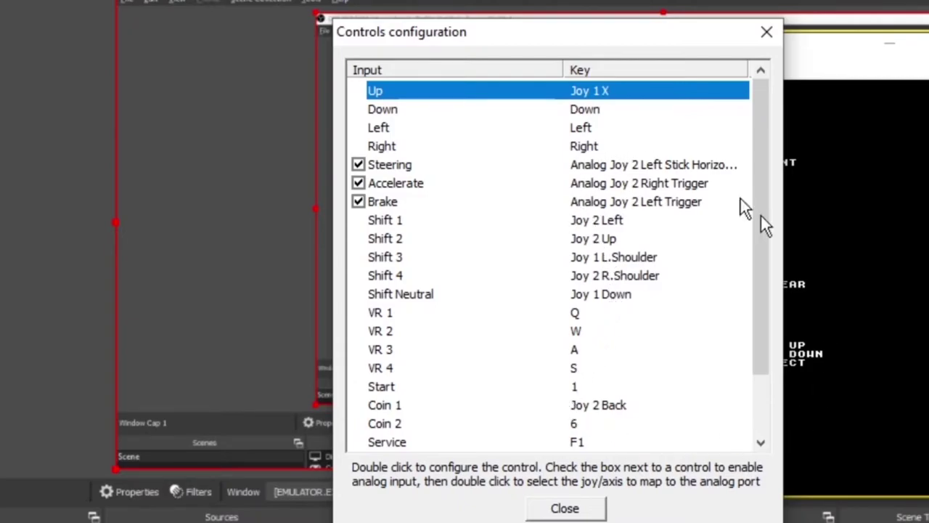
- Set the Steering control's analog device to Gamepad 1 and its axis to Left Stick Horizontal
double_click(668, 167)
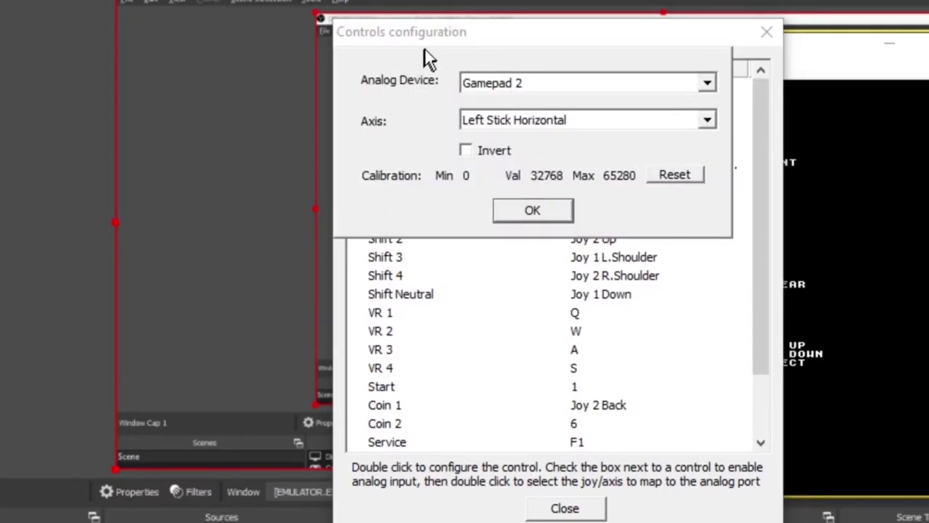
left_click(494, 75)
left_click(501, 74)
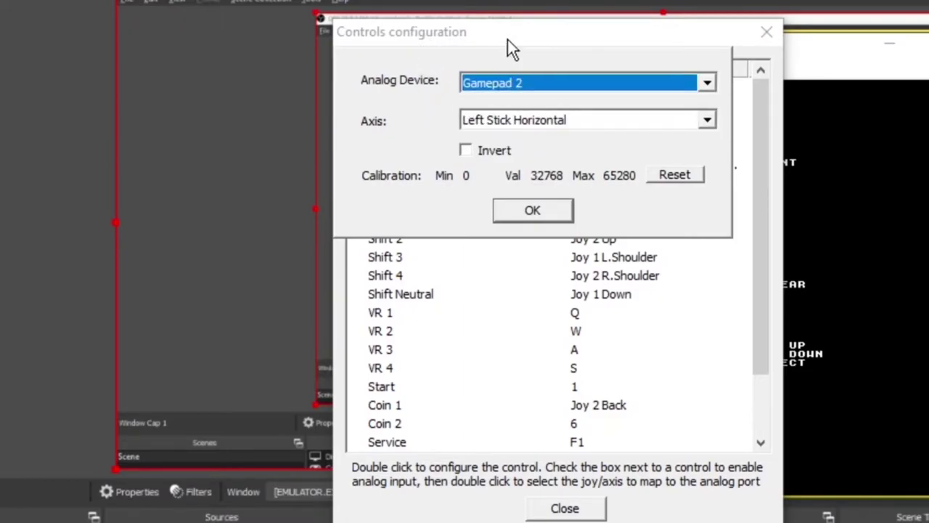
left_click(545, 83)
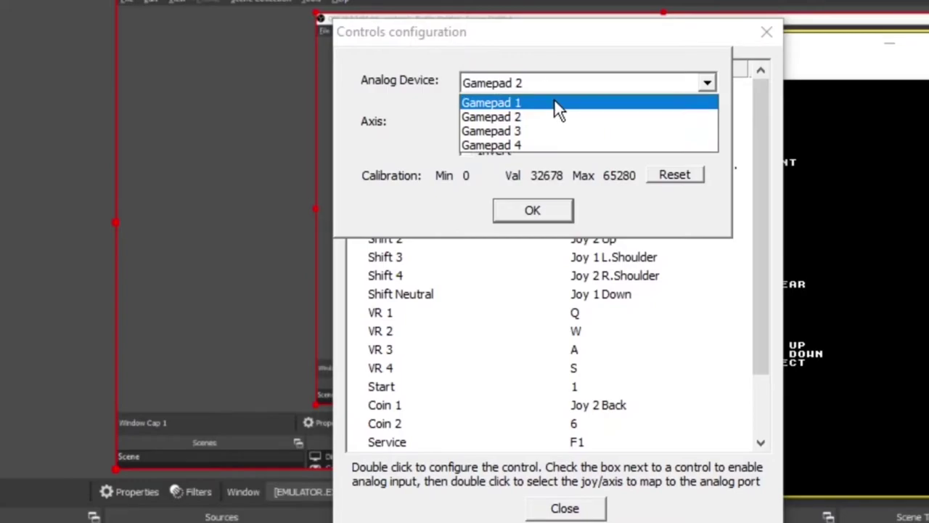
left_click(558, 106)
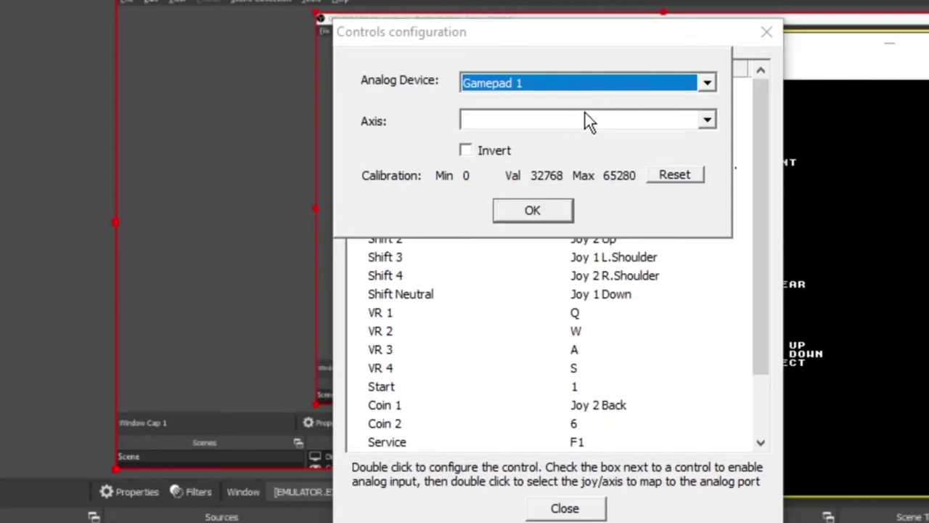
left_click(585, 117)
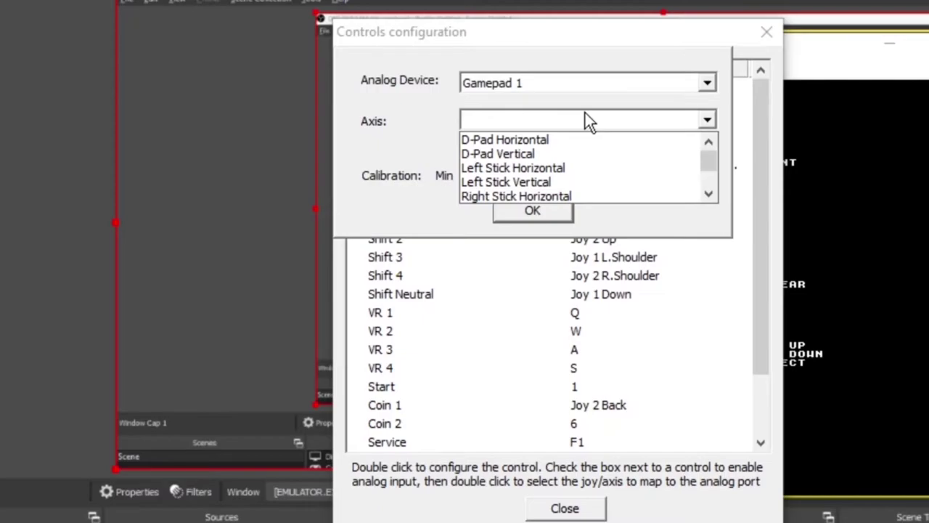
left_click(562, 166)
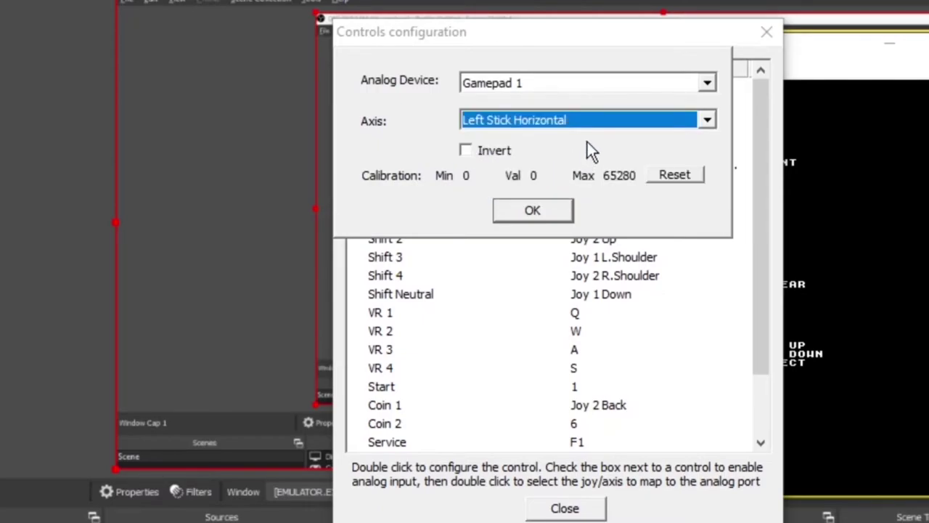
- Switch the Steering axis to D-Pad Horizontal and return it to Left Stick Horizontal
key("Up")
key("Up")
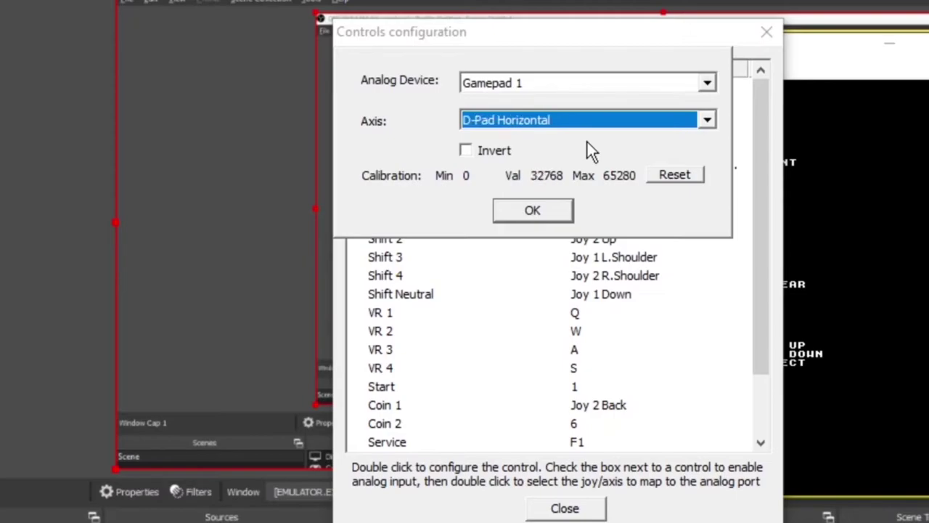
left_click(694, 122)
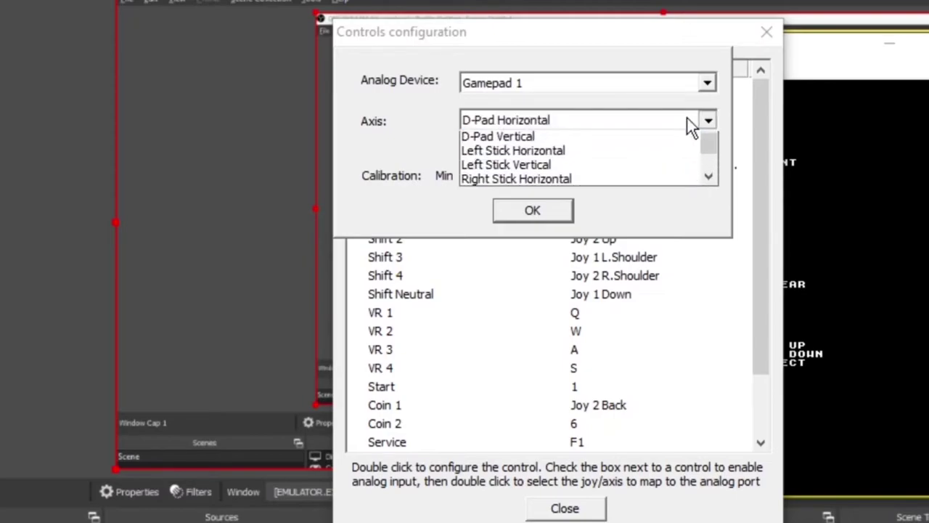
left_click(665, 171)
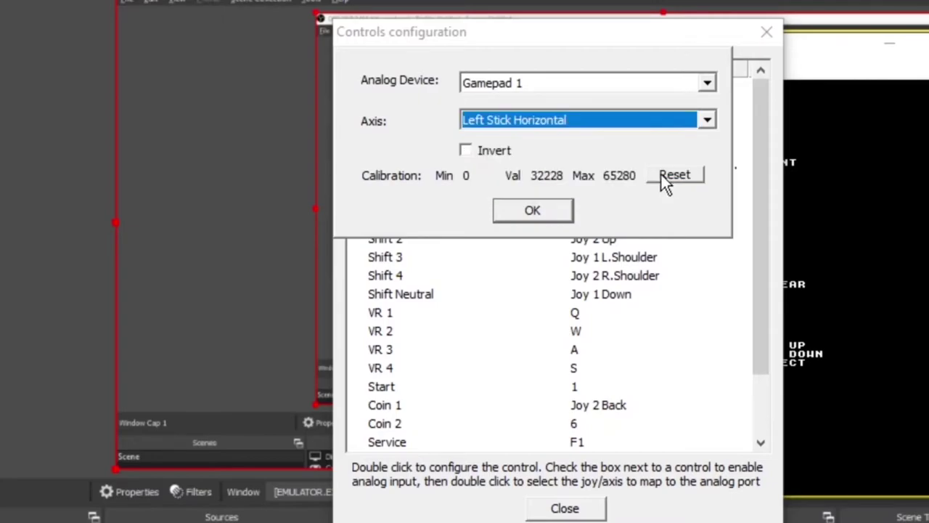
scroll(649, 131, "up", 2)
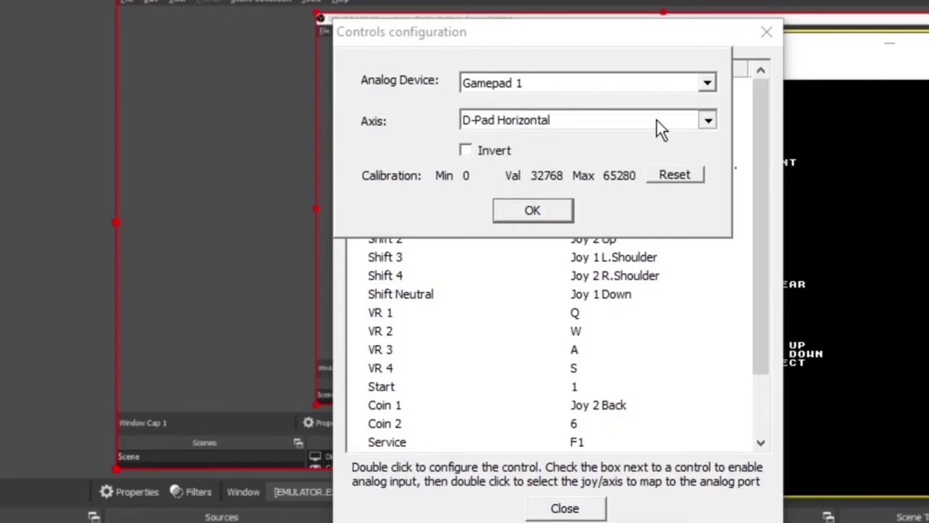
left_click(658, 119)
left_click(654, 168)
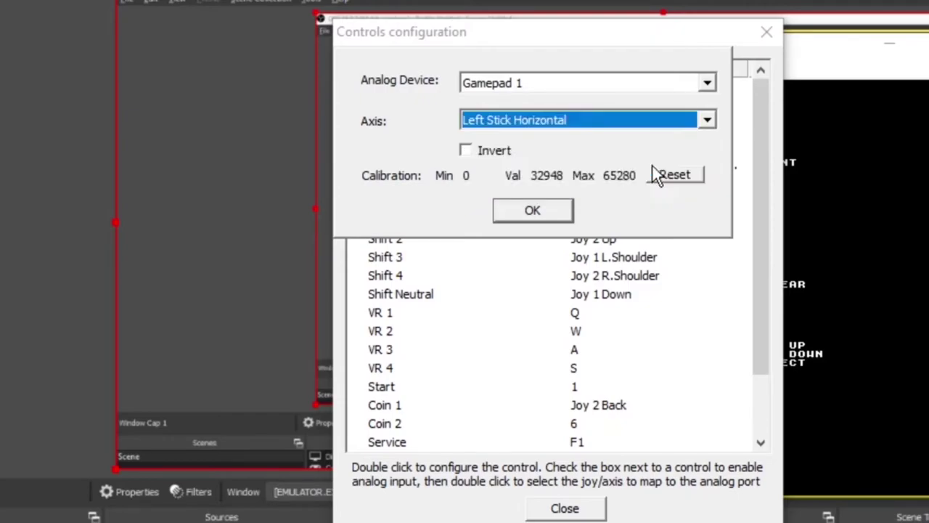
- Keep Gamepad 1 as the Steering device, reset its axis calibration and accept the settings
left_click(504, 87)
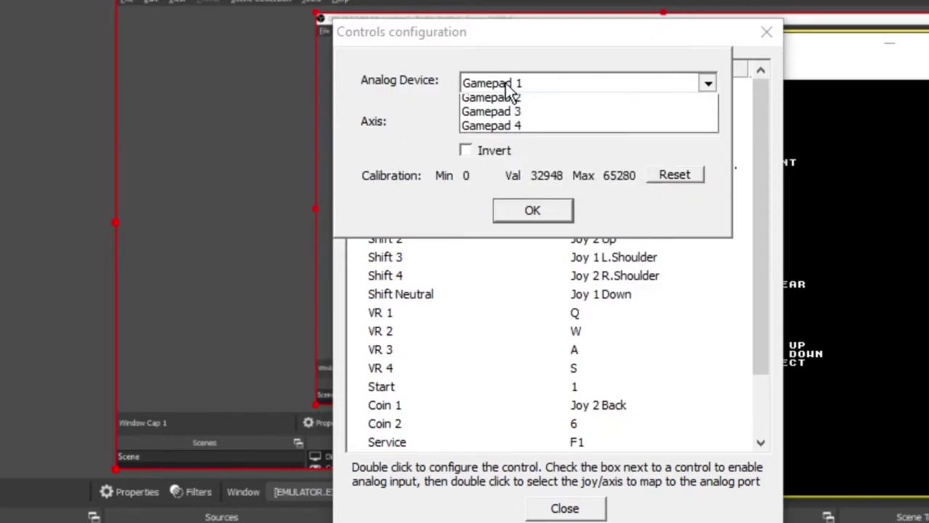
left_click(505, 82)
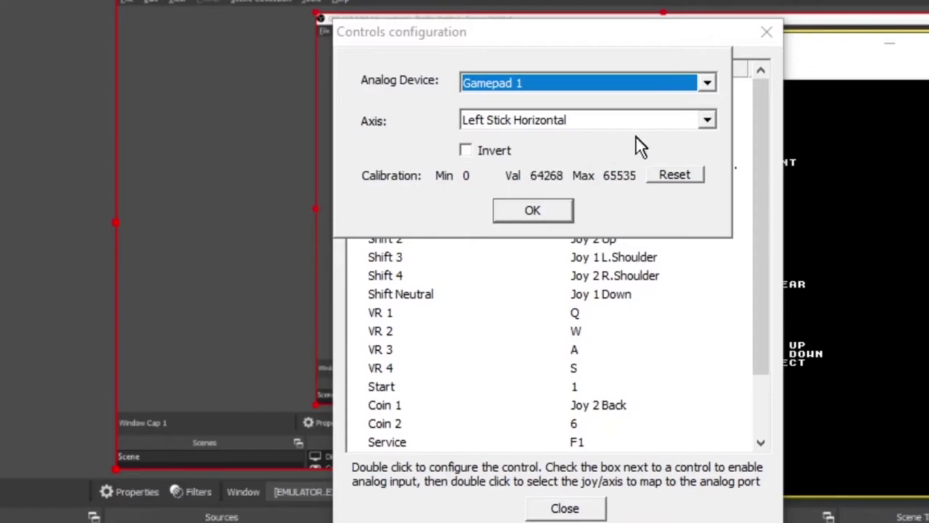
left_click(678, 177)
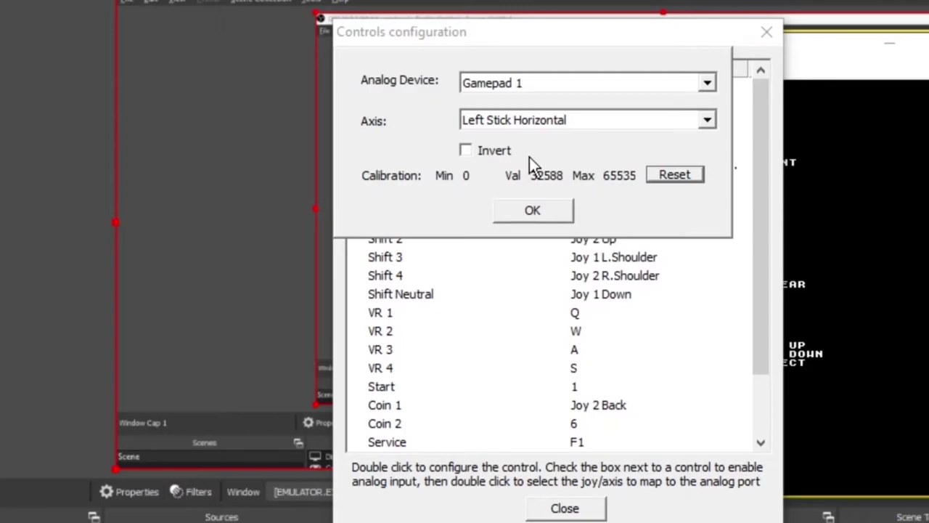
left_click(546, 211)
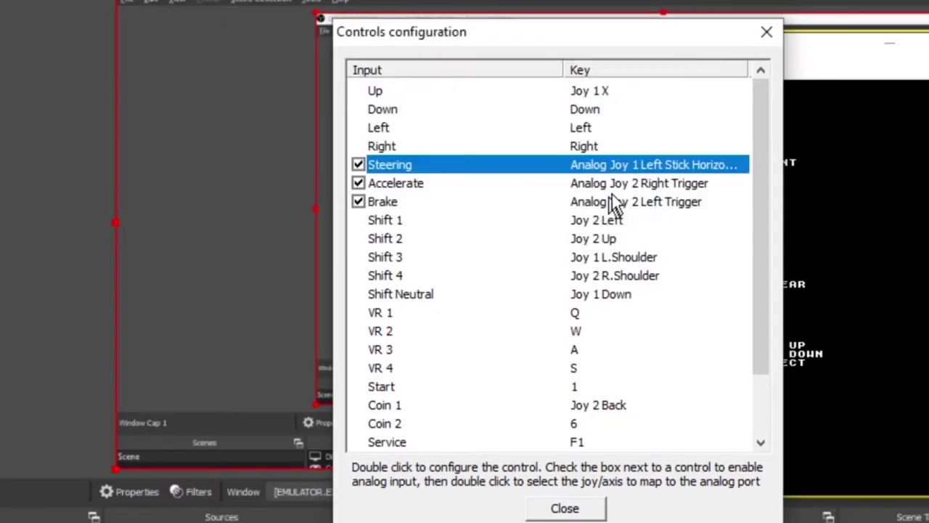
- Map the Accelerate control to the Right Trigger axis of Gamepad 1
double_click(618, 187)
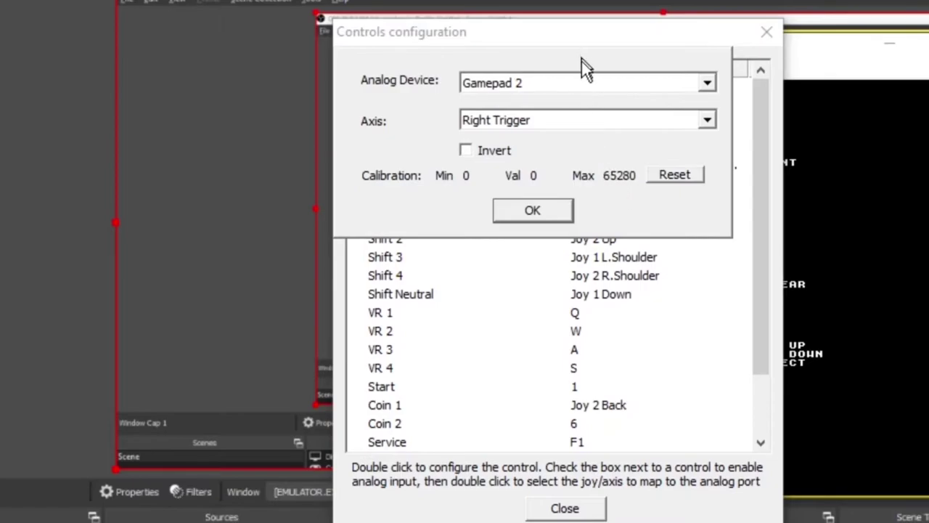
left_click(584, 84)
left_click(582, 109)
left_click(583, 122)
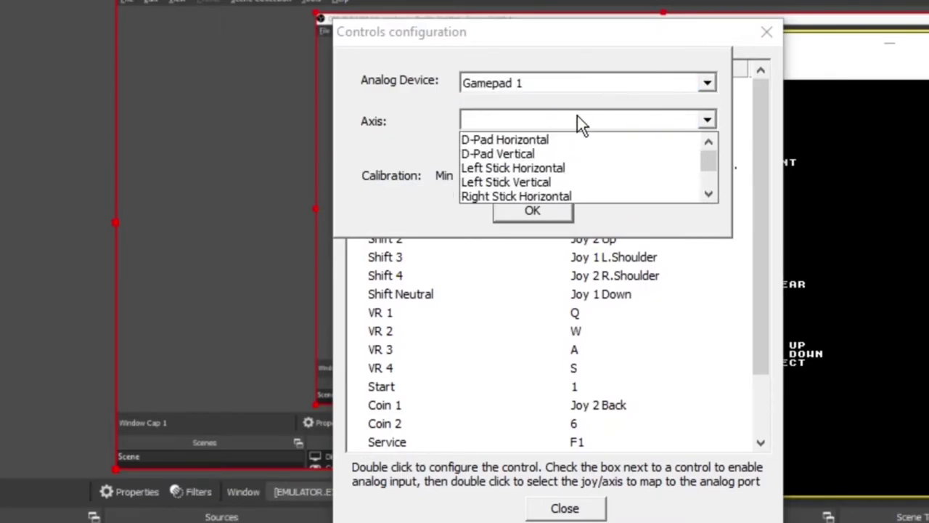
scroll(594, 180, "down", 1)
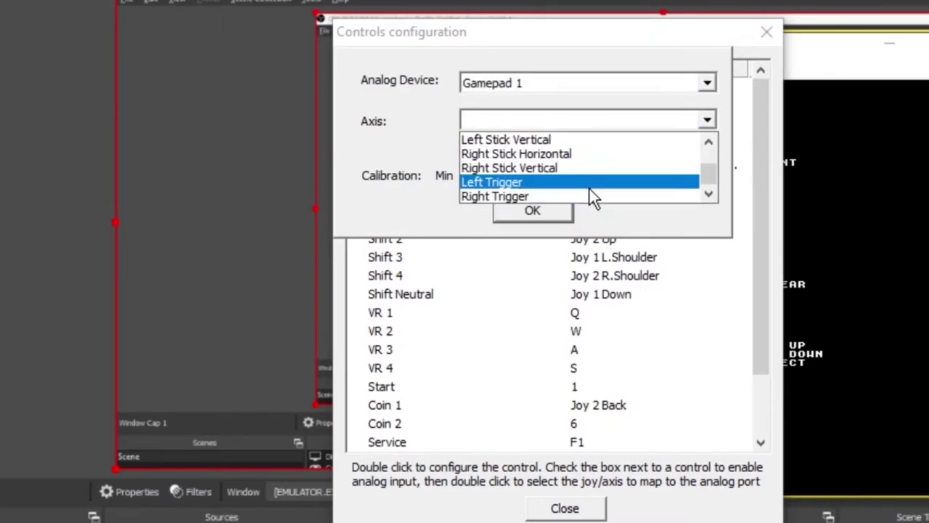
left_click(585, 199)
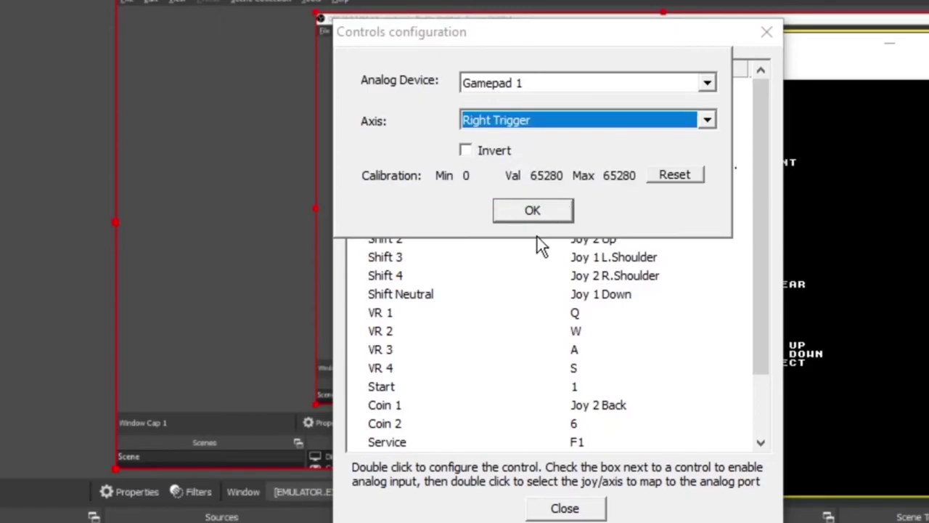
left_click(552, 213)
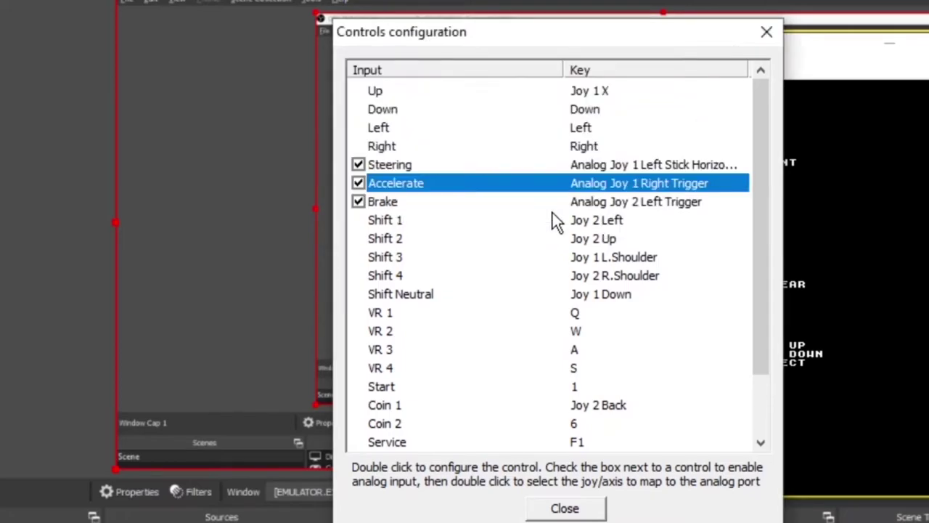
- Map the Brake control to the Left Trigger axis of Gamepad 1
double_click(564, 206)
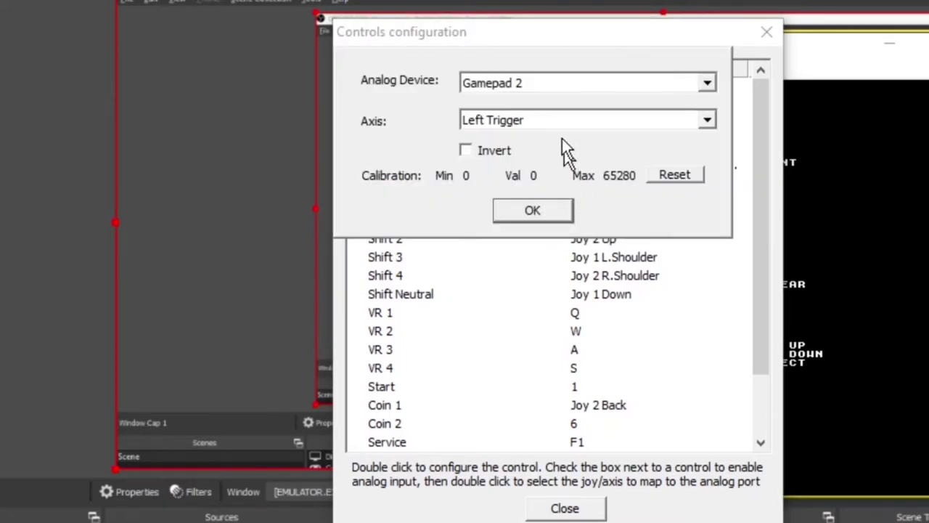
left_click(557, 84)
left_click(557, 103)
left_click(550, 121)
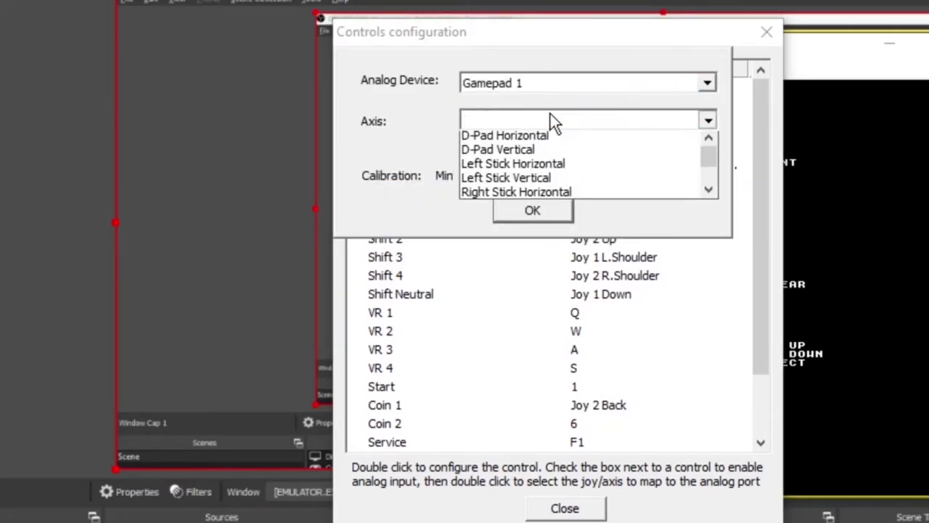
scroll(554, 184, "down", 1)
left_click(543, 186)
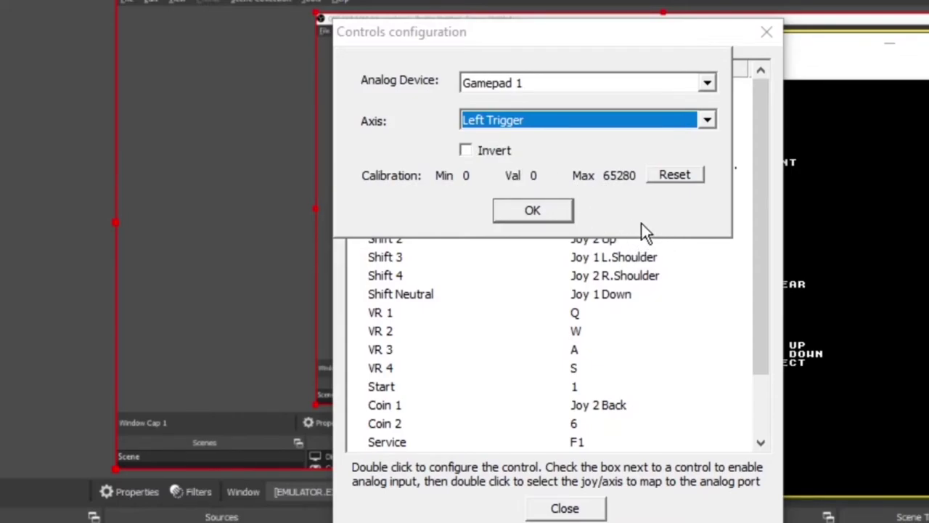
left_click(548, 218)
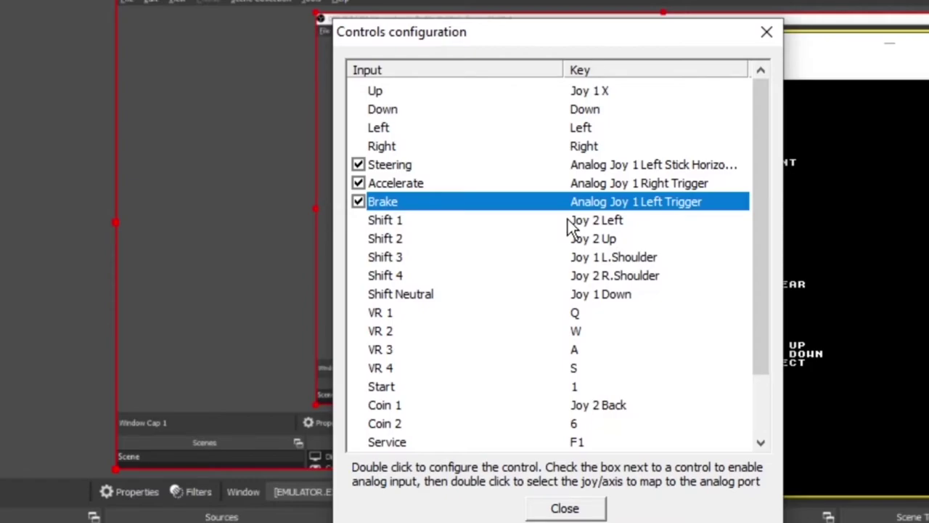
- Assign Joy 1 Left to Shift 1 and Joy 1 Up to Shift 2
double_click(568, 220)
double_click(567, 232)
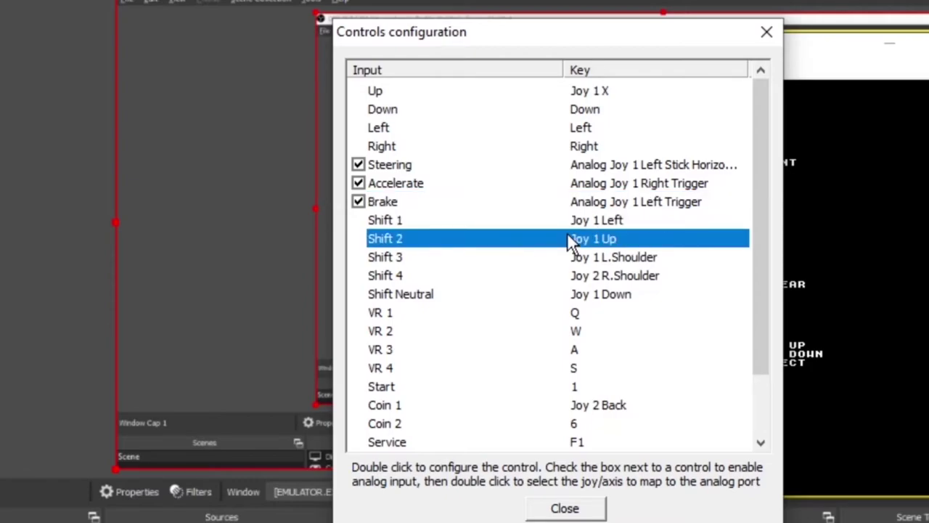
key("l")
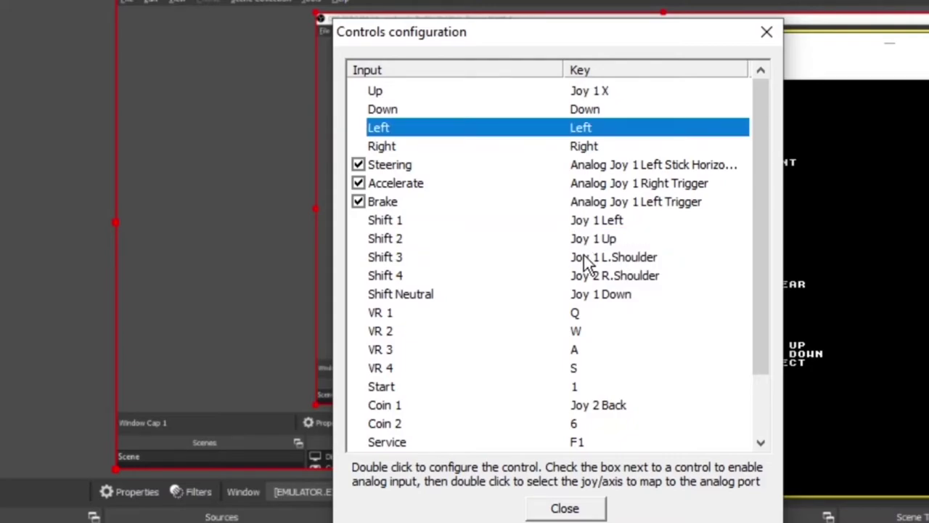
- Assign Joy 1 L.Shoulder to Shift 3, Joy 1 R.Shoulder to Shift 4 and Joy 1 Down to Shift Neutral
double_click(585, 257)
double_click(602, 276)
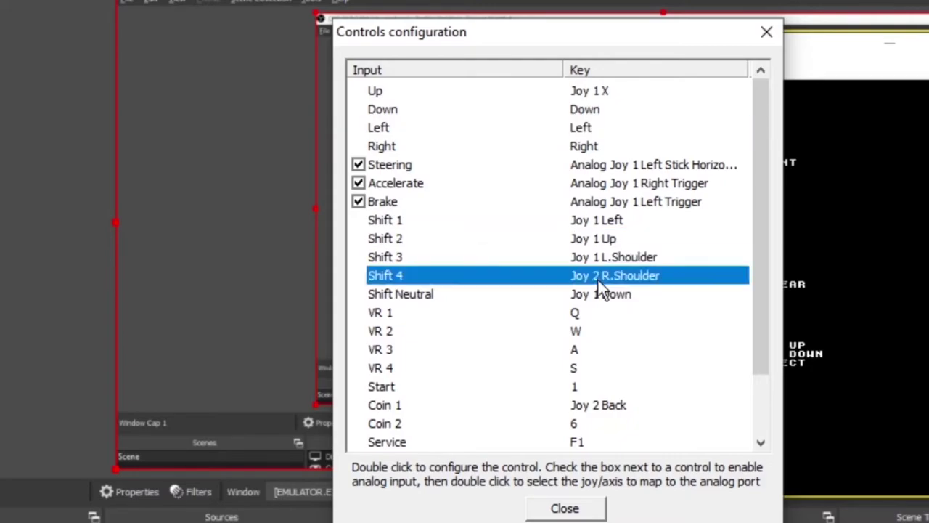
key("period")
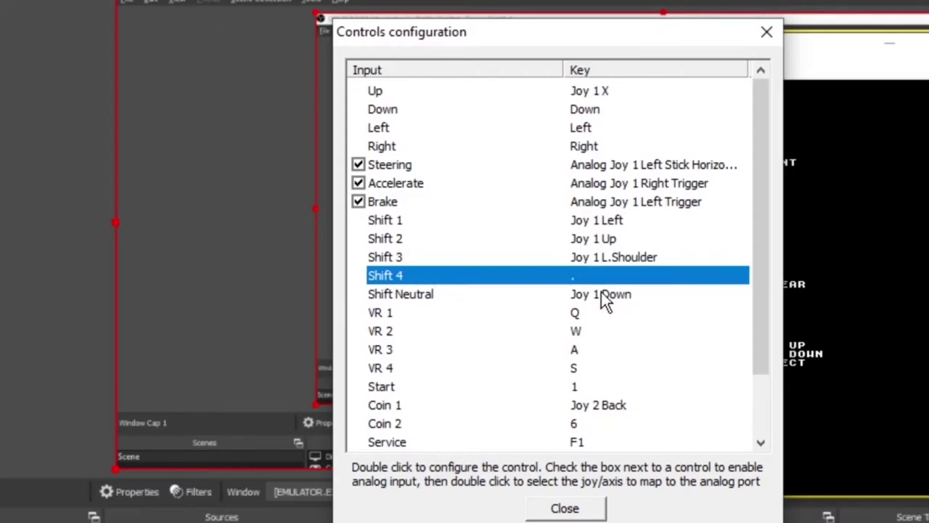
double_click(608, 281)
left_click(590, 296)
double_click(589, 288)
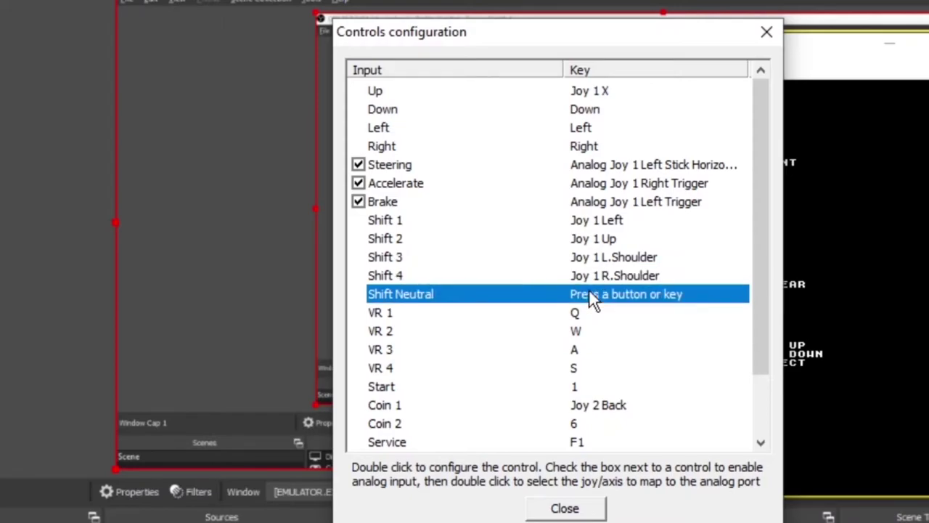
- Assign Joy 1 X to VR 1, K to VR 2, Joy 1 A to VR 3 and Joy 1 B to VR 4
double_click(574, 316)
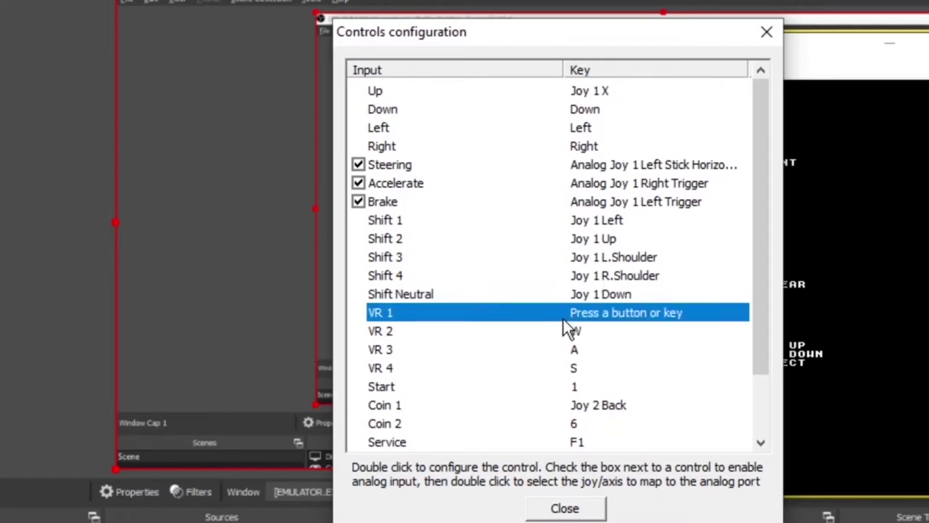
double_click(581, 336)
key("k")
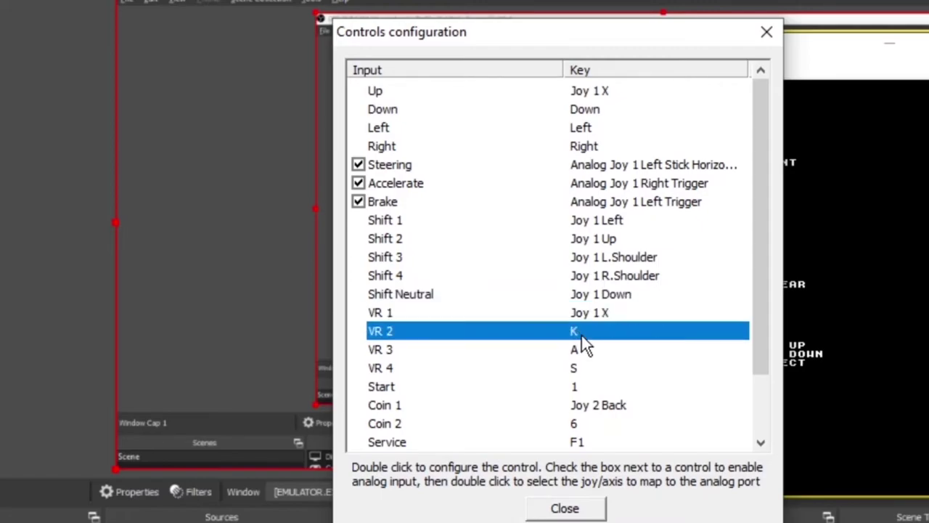
double_click(578, 354)
left_click(577, 367)
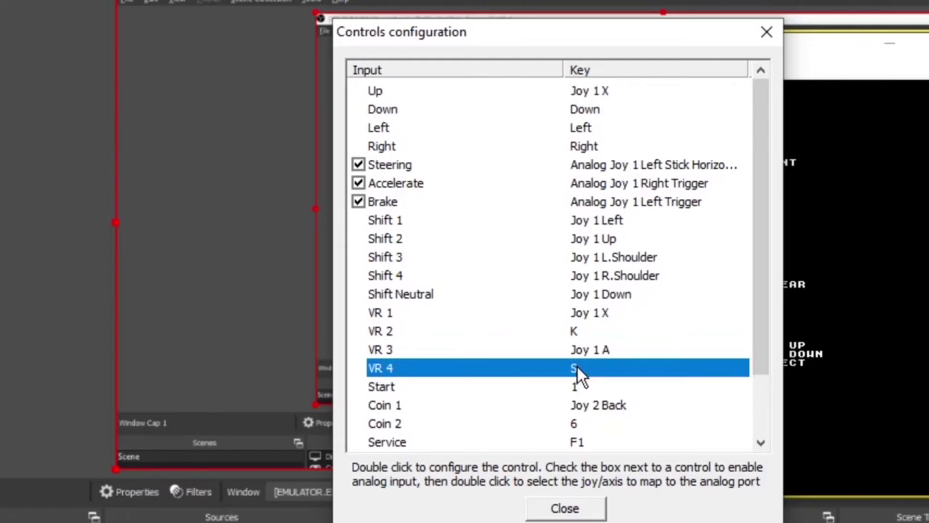
double_click(577, 366)
- Assign Joy 1 Start to the Start control and Joy 1 Back to Coin 1
double_click(577, 388)
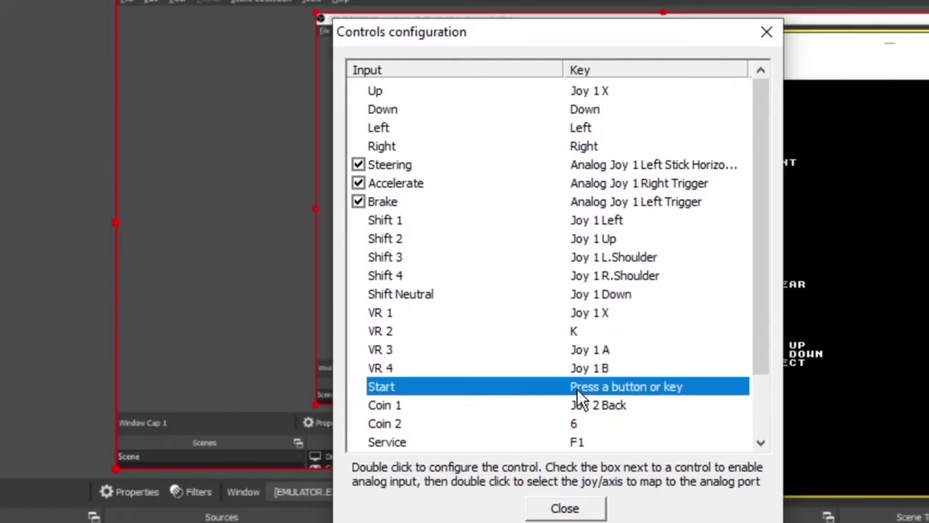
double_click(585, 405)
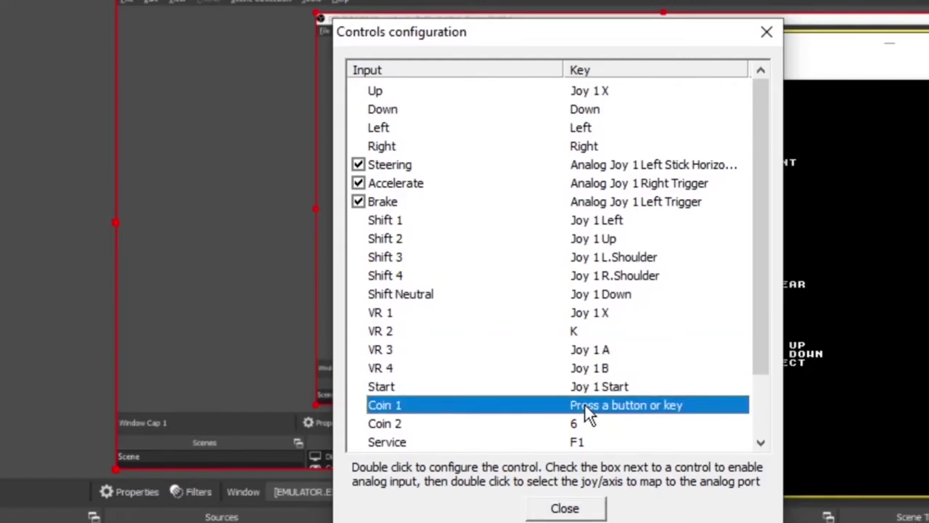
- Review the key assignments of the Service and Test controls
scroll(600, 424, "down", 1)
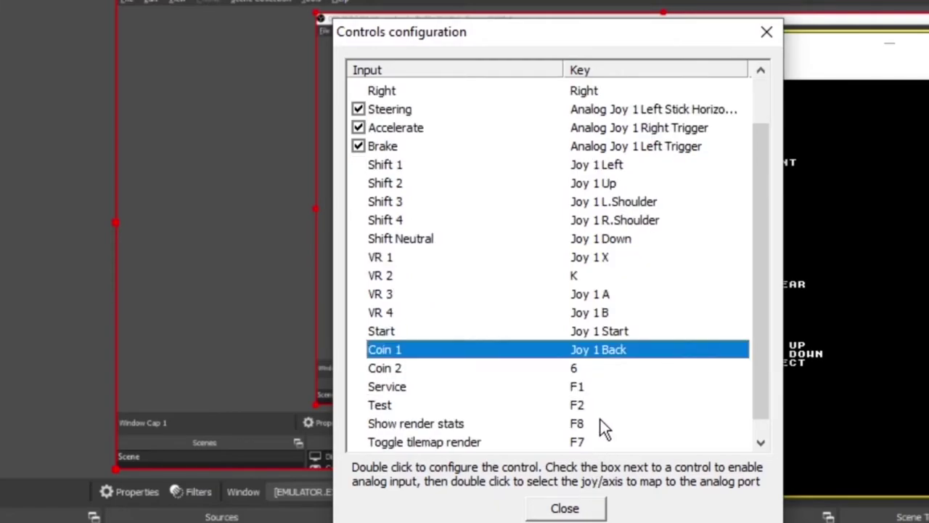
left_click(597, 409)
left_click(619, 385)
left_click(612, 411)
left_click(616, 374)
left_click(606, 404)
left_click(615, 382)
left_click(621, 409)
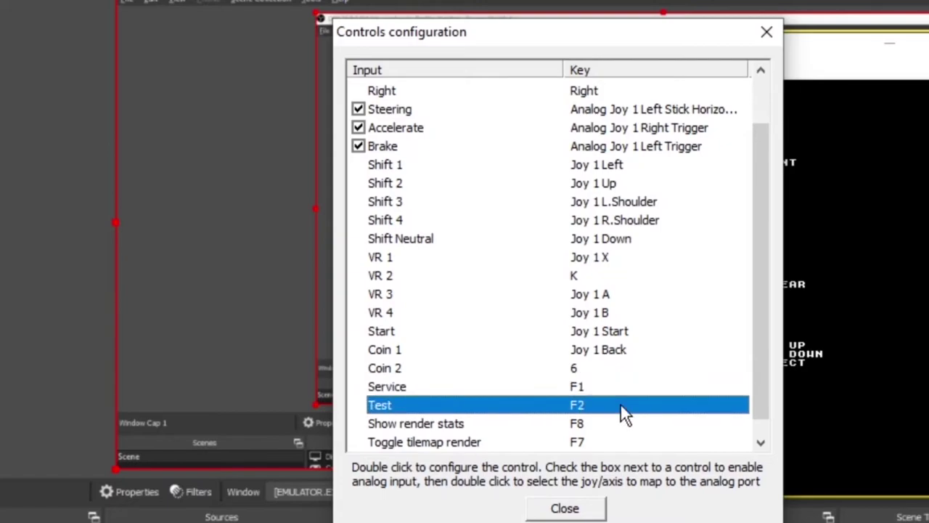
- Close the controls configuration
left_click(565, 508)
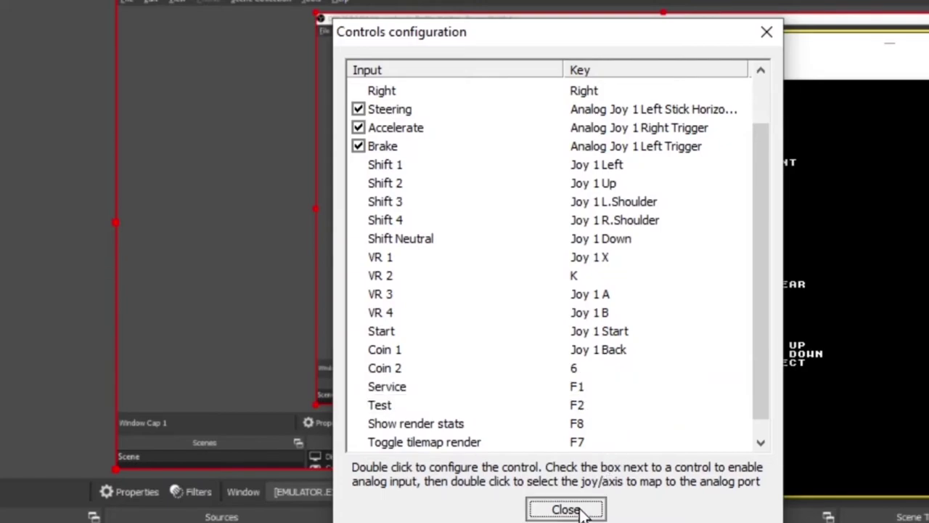
left_click_drag(678, 48, 801, 98)
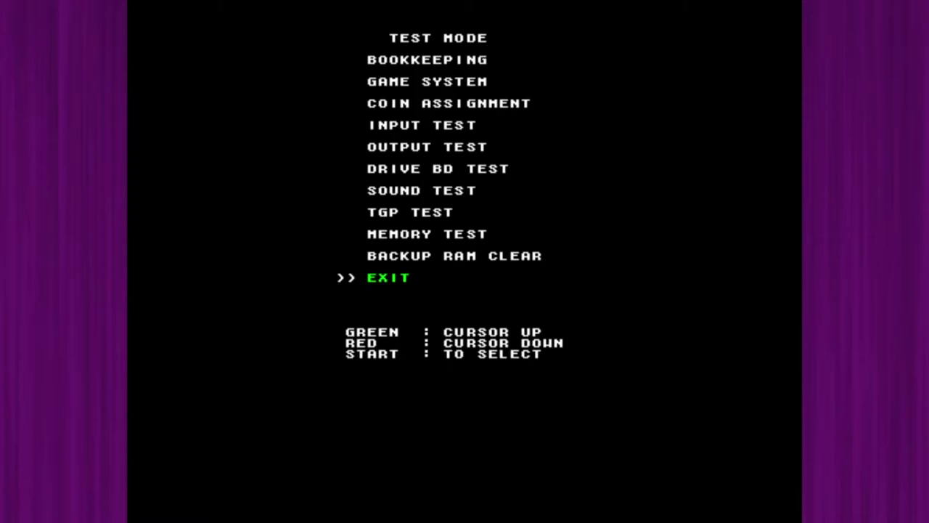
- Select Input Test in the game's test mode and open it
key("Down")
key("Down")
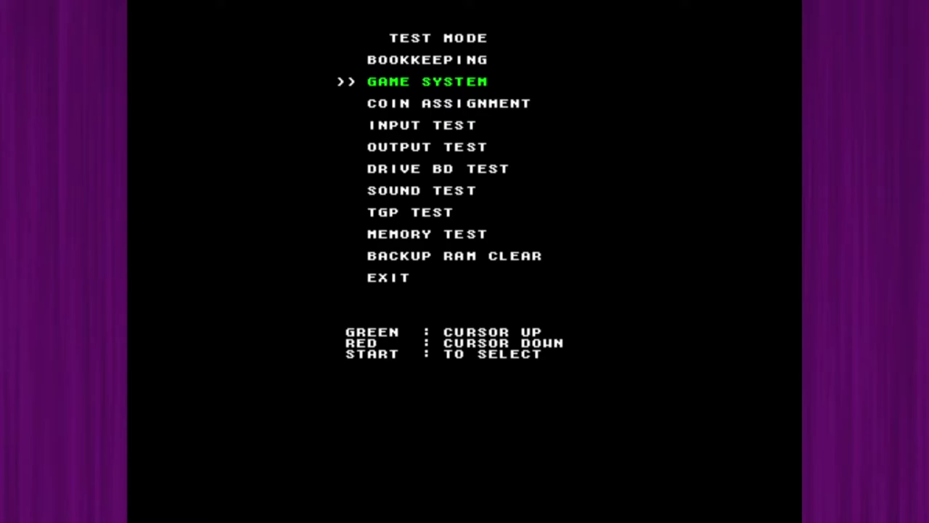
key("Down")
key("Down")
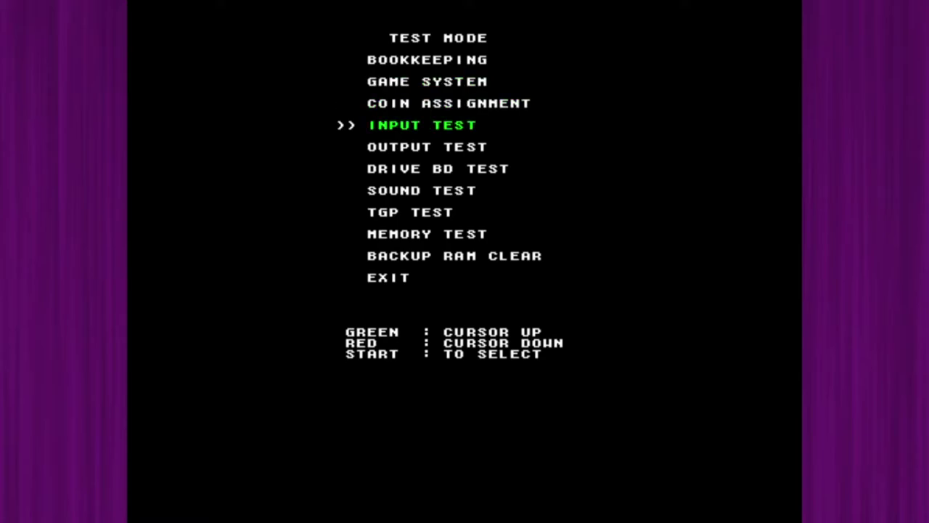
key("Return")
key("a")
key("s")
key("d")
key("a")
key("f")
key("a")
key("d")
key("s")
key("Down")
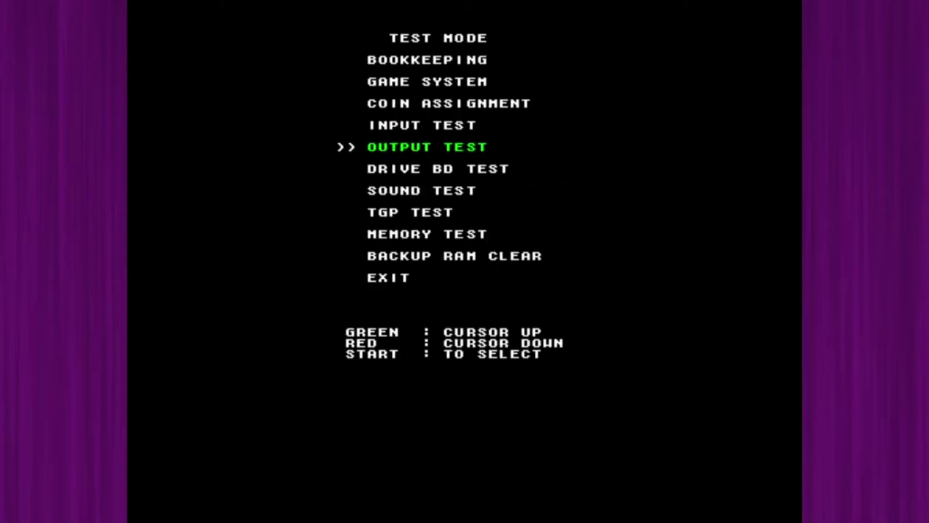
key("Down")
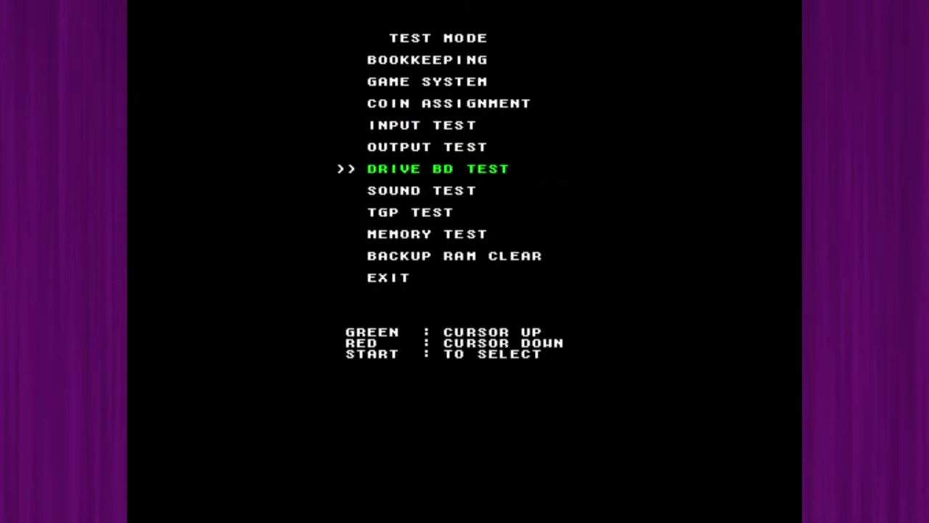
key("Up")
key("Up")
key("1")
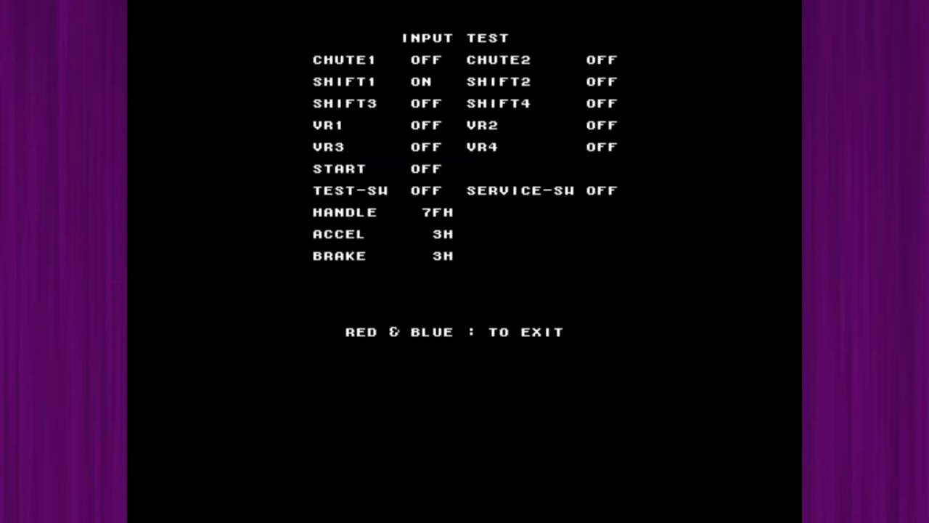
- Operate the mapped shift, VR, button and pedal controls to check their response in the Input Test
key("v")
key("z")
key("c")
key("alt")
key("5")
key("5")
key("space")
key("shift")
key("space")
key("shift")
key("ctrl")
key("alt")
key("z")
key("shift")
key("shift")
key("space")
key("shift")
key("alt")
key("shift")
key("space")
key("z")
key("shift")
key("shift")
key("shift")
- Steer left and right to check the Handle reading in the Input Test
key("Left")
key("Left")
key("Right")
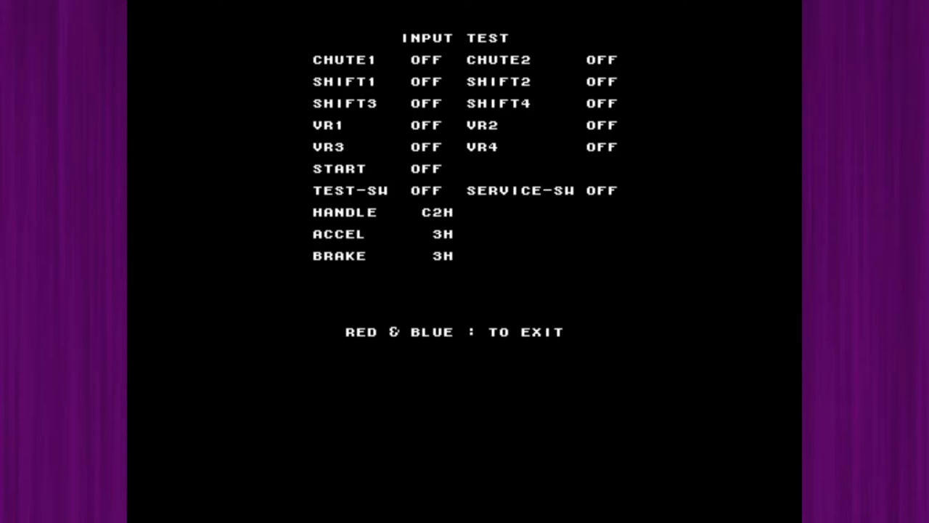